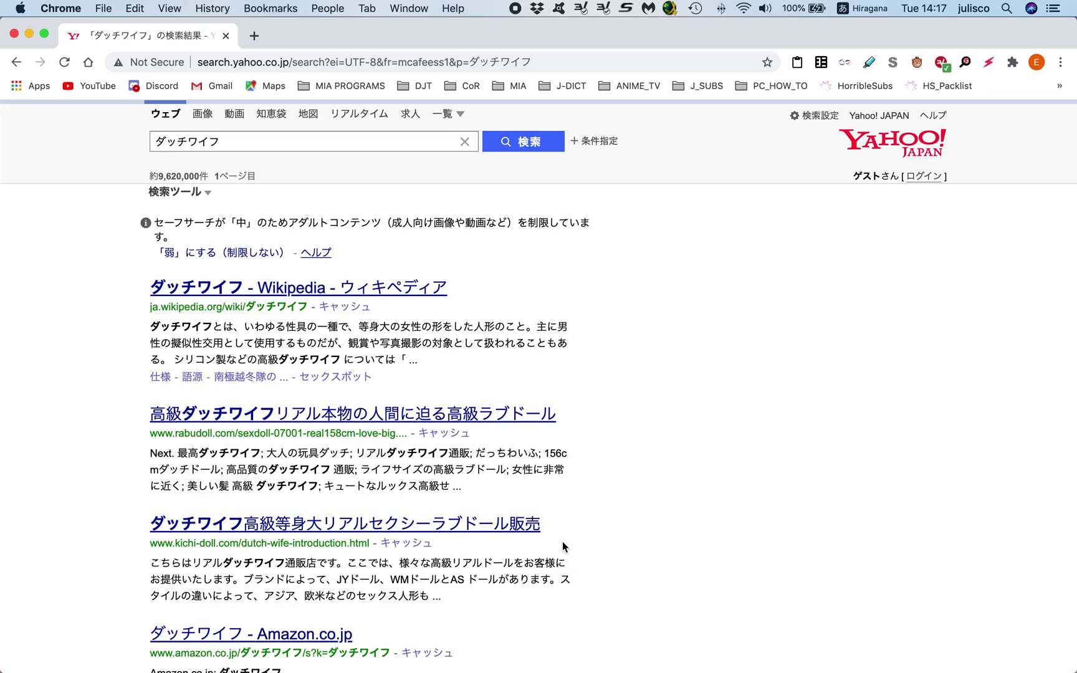
# Reveal the desktop and load Texthooker.html in Chrome
pyautogui.press('F11')
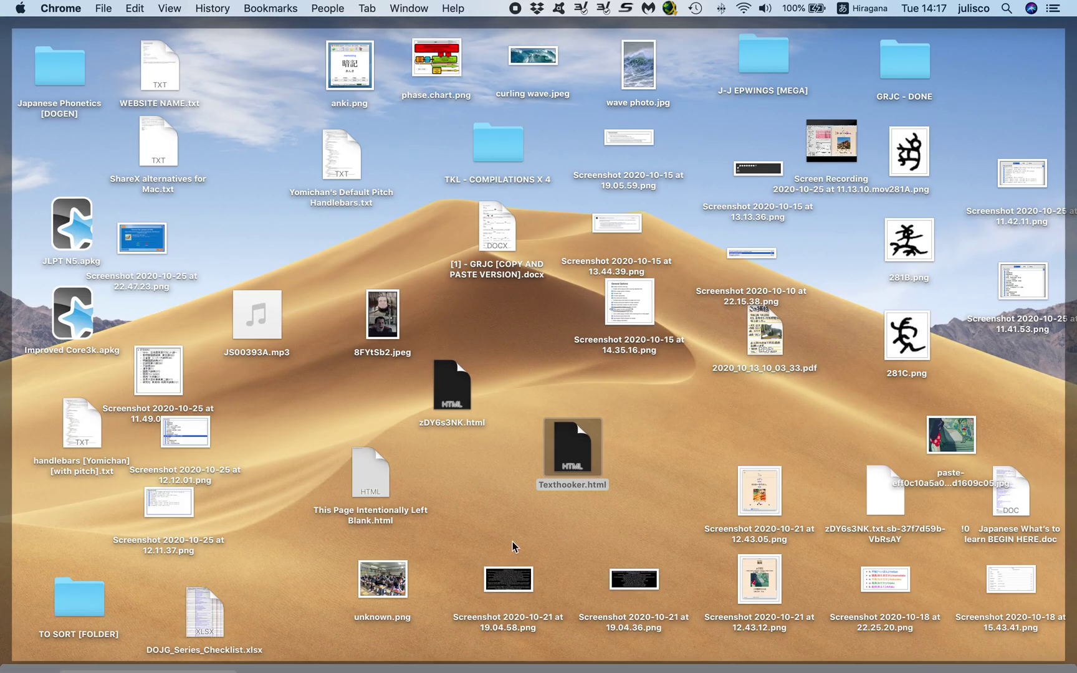
pyautogui.doubleClick(584, 441)
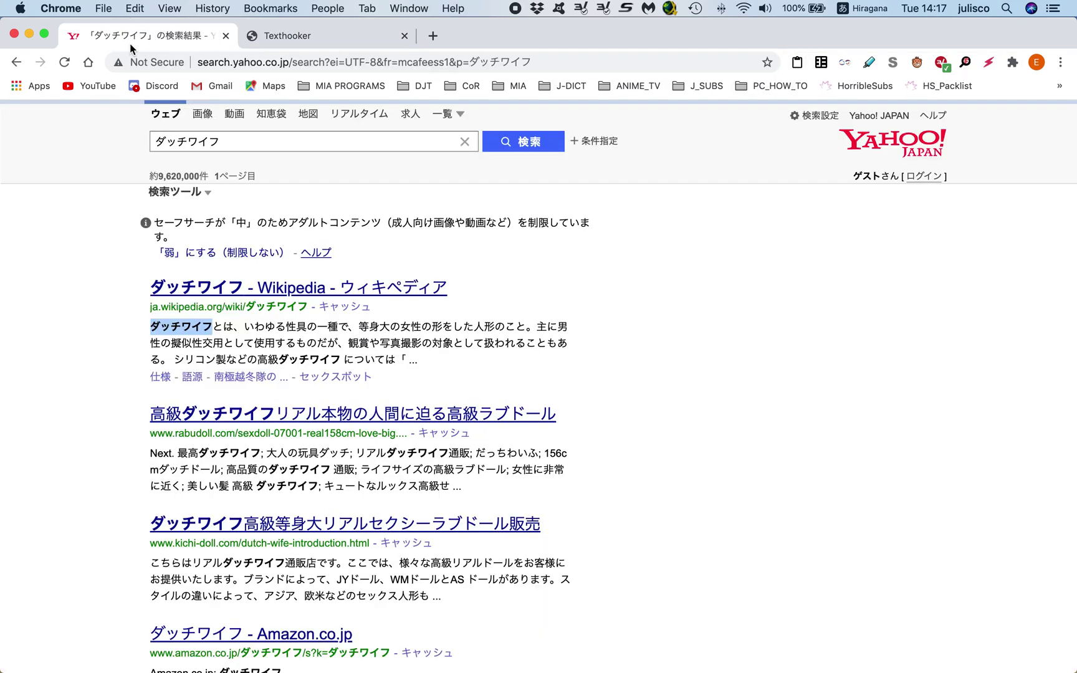
# Select ダッチワイフ in the first Yahoo result, then go to Clipboard Inserter's management page
pyautogui.click(105, 359)
pyautogui.moveTo(149, 332); pyautogui.dragTo(211, 328)
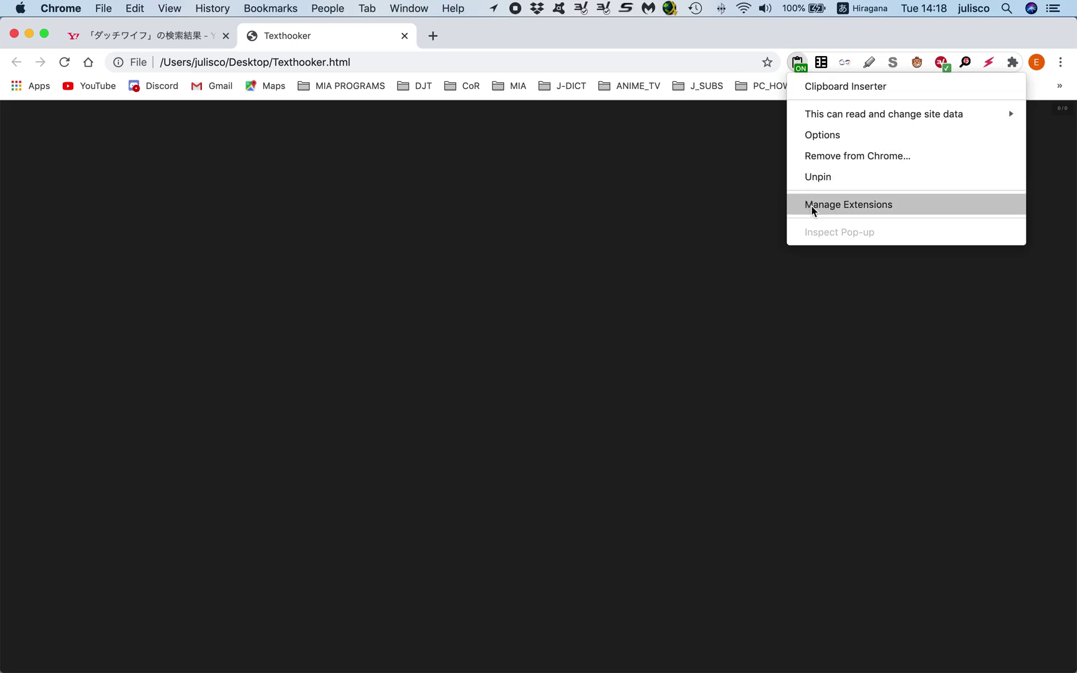
pyautogui.click(812, 136)
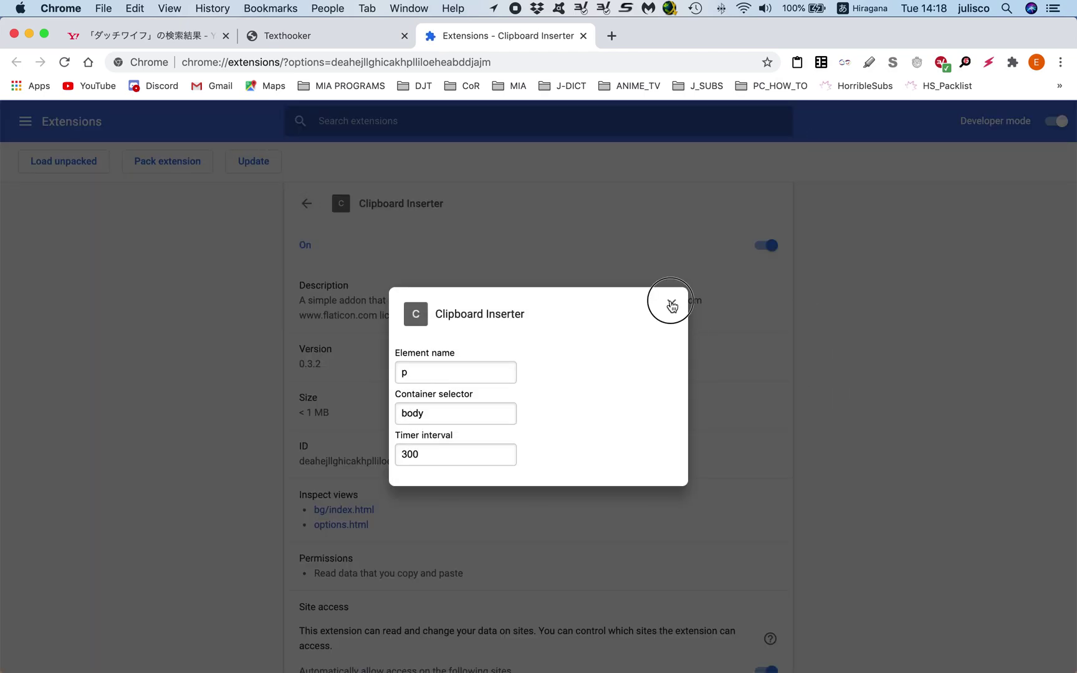
# Dismiss the options popup and turn on 'Allow access to file URLs' for Clipboard Inserter
pyautogui.click(672, 304)
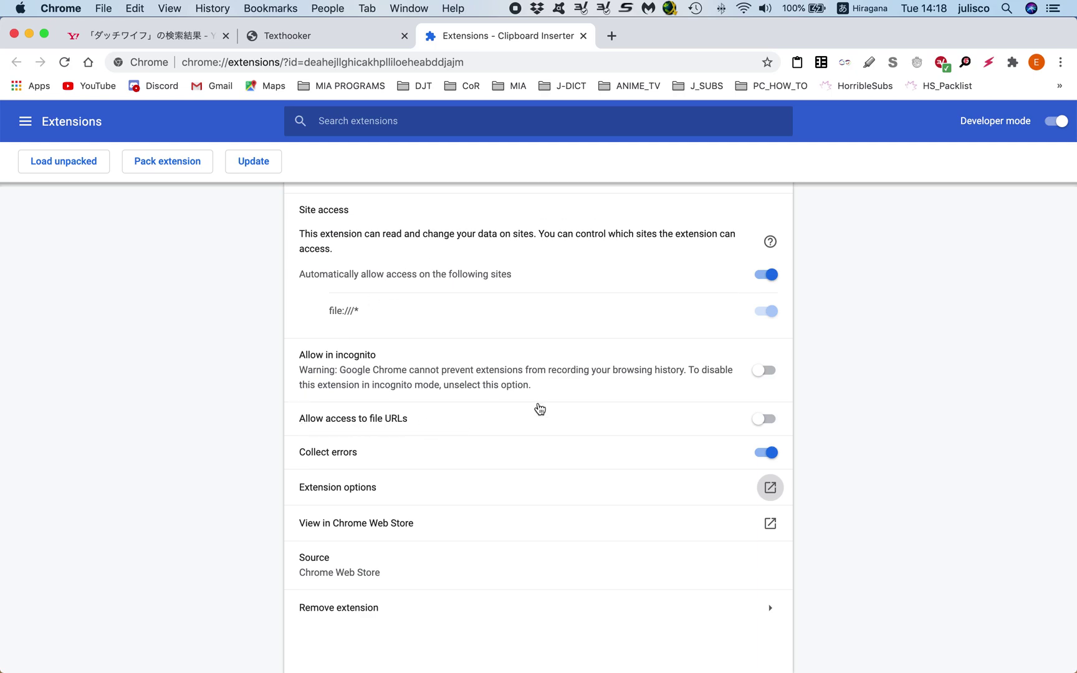
pyautogui.click(765, 425)
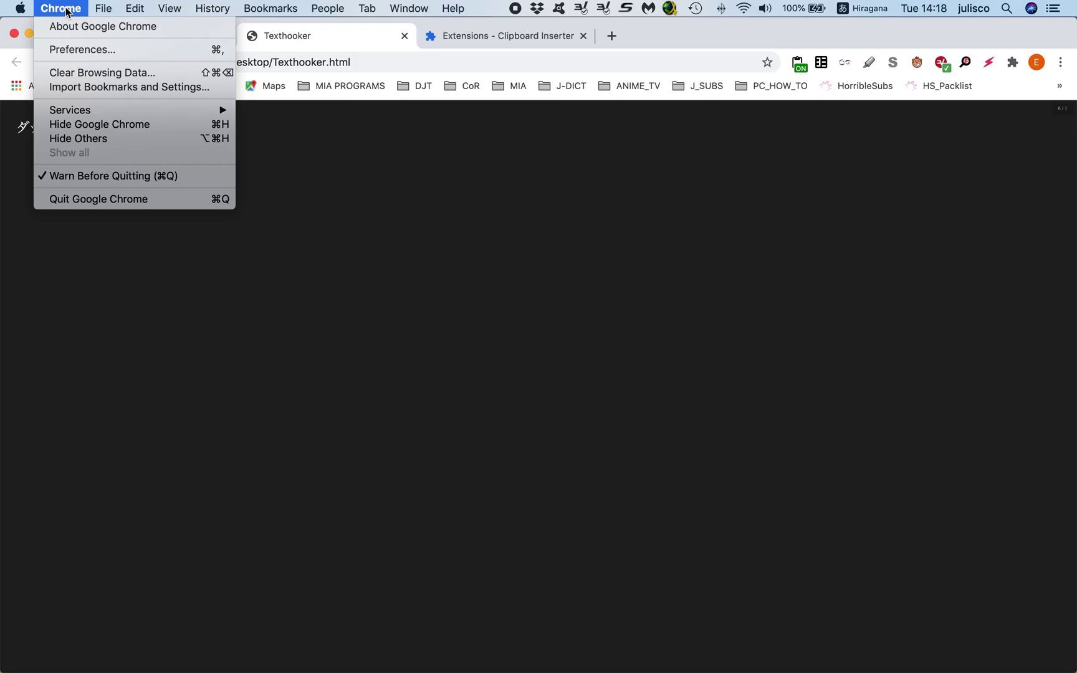
pyautogui.click(70, 49)
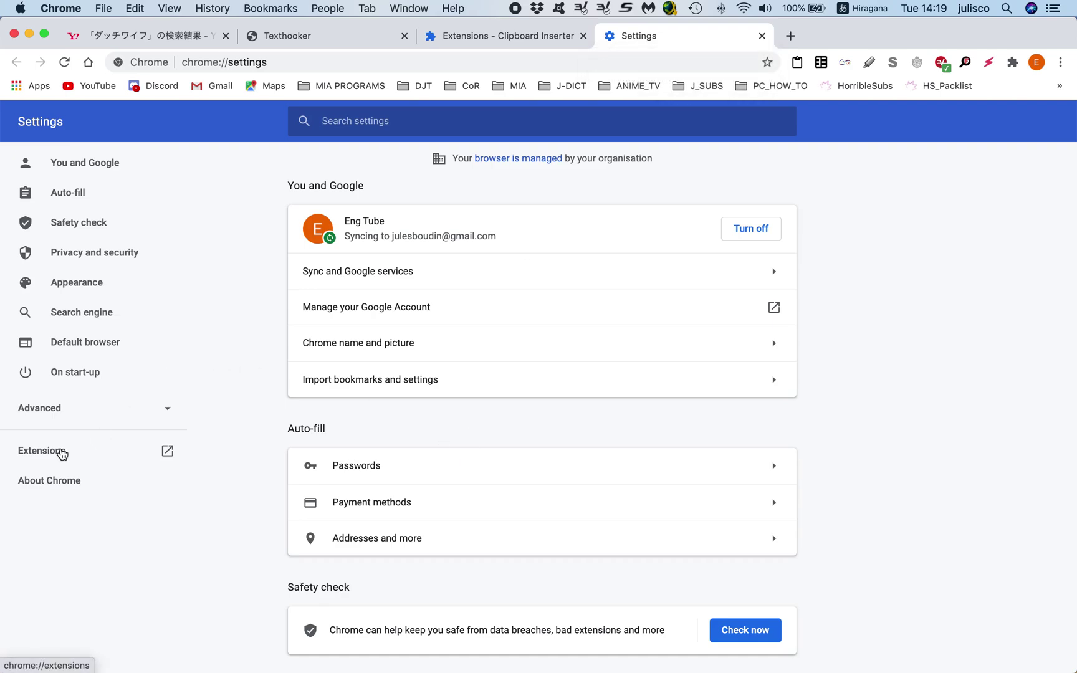
# Go from Chrome's extensions list to Yomichan's details and enable its local file access
pyautogui.click(60, 453)
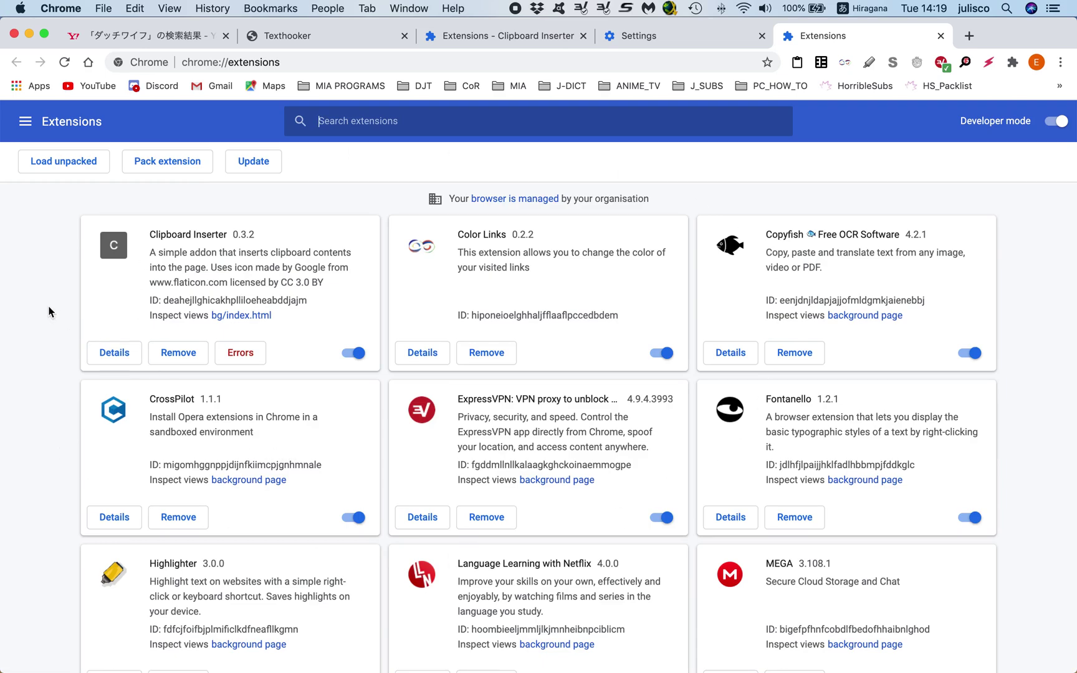
pyautogui.scroll(-1, 48, 312)
pyautogui.scroll(-10, 48, 311)
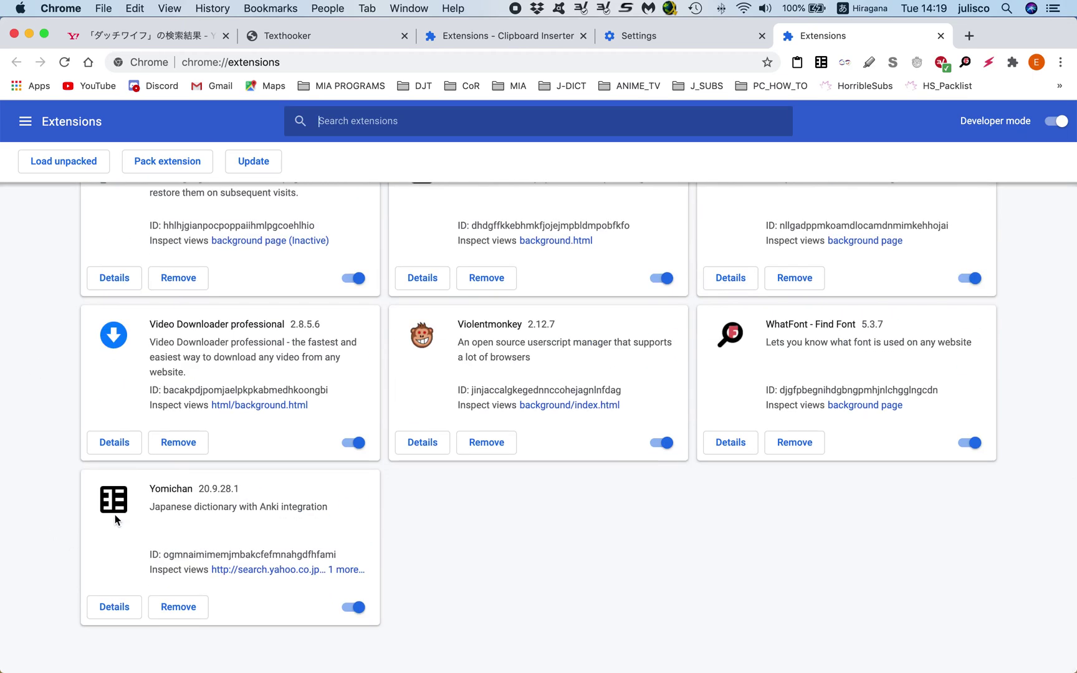
pyautogui.click(115, 609)
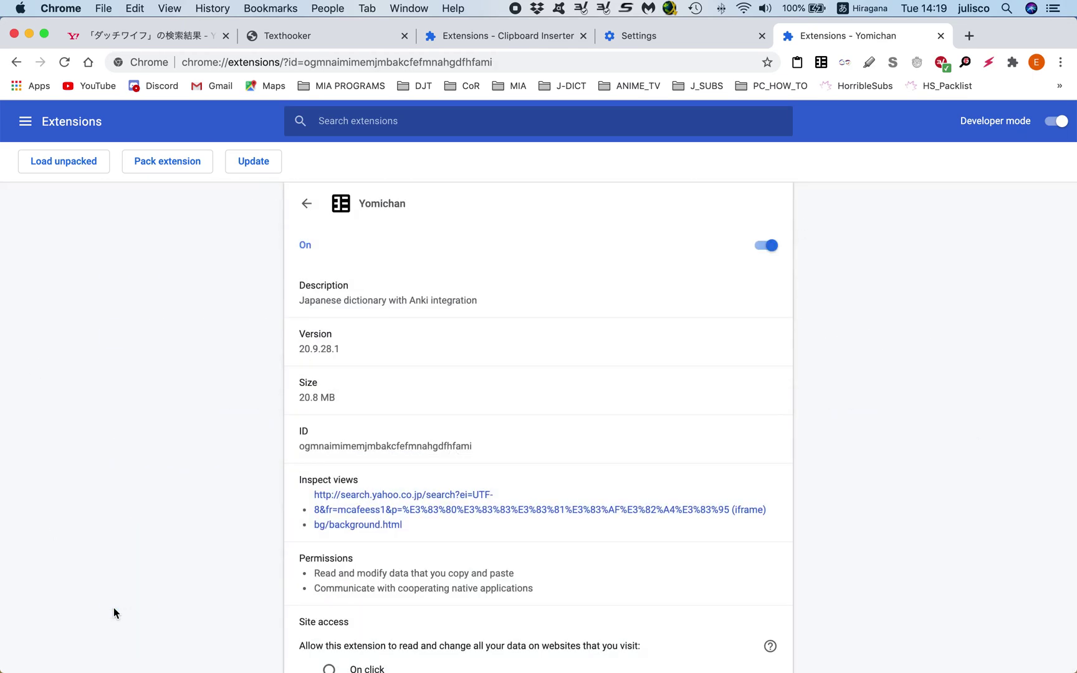
pyautogui.scroll(-2, 906, 470)
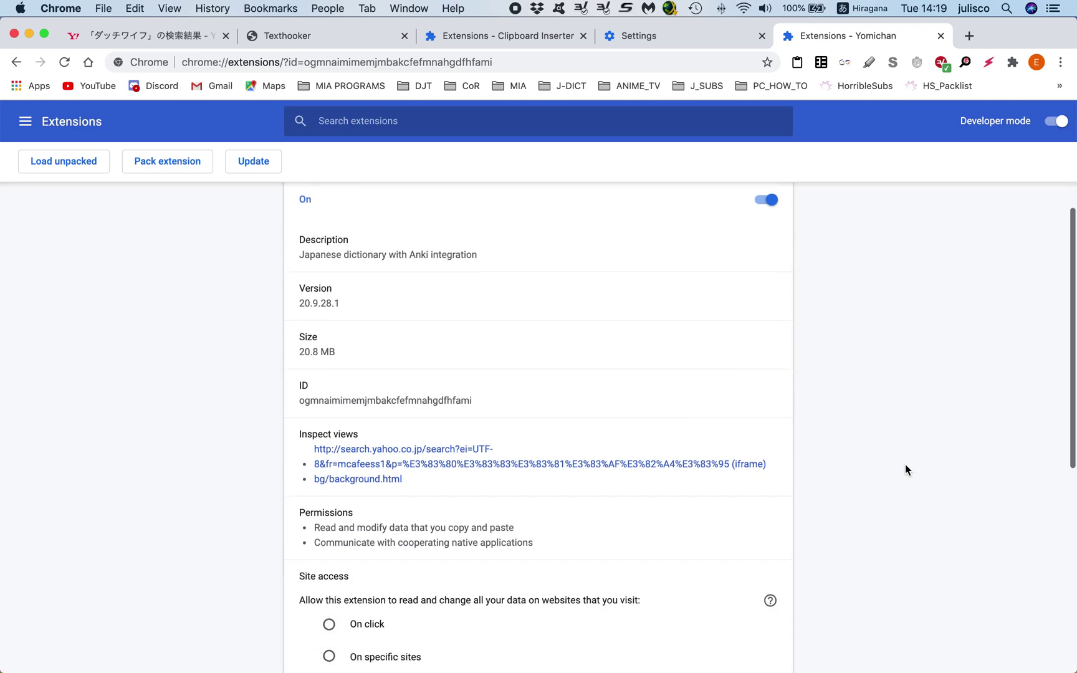
pyautogui.scroll(-5, 905, 470)
pyautogui.scroll(-4, 906, 469)
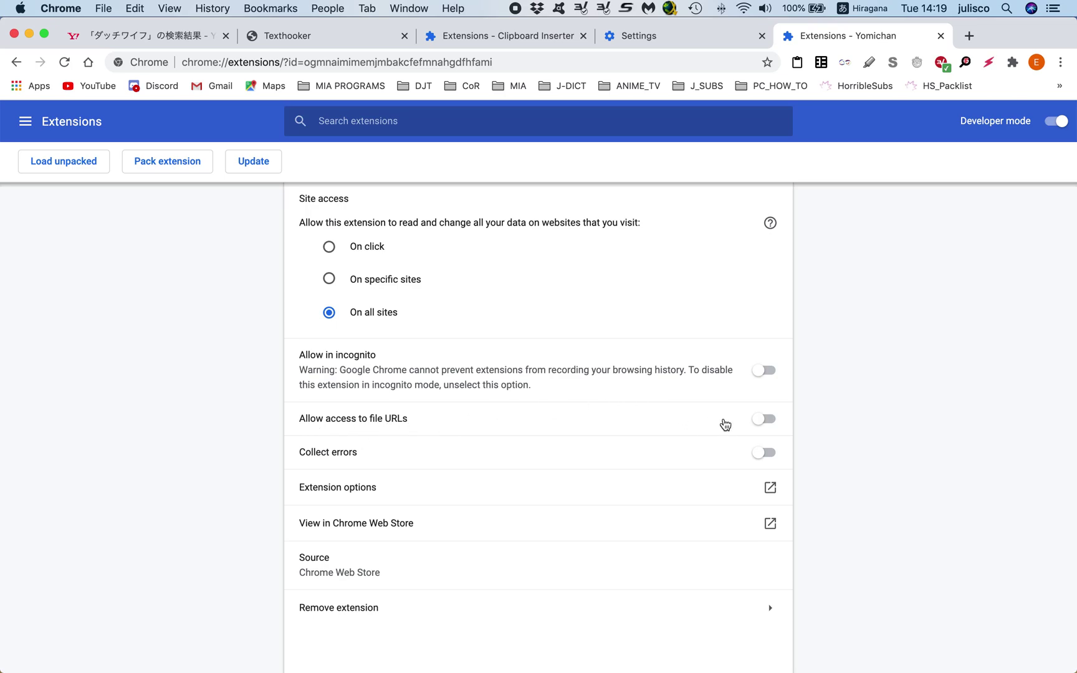
pyautogui.click(759, 420)
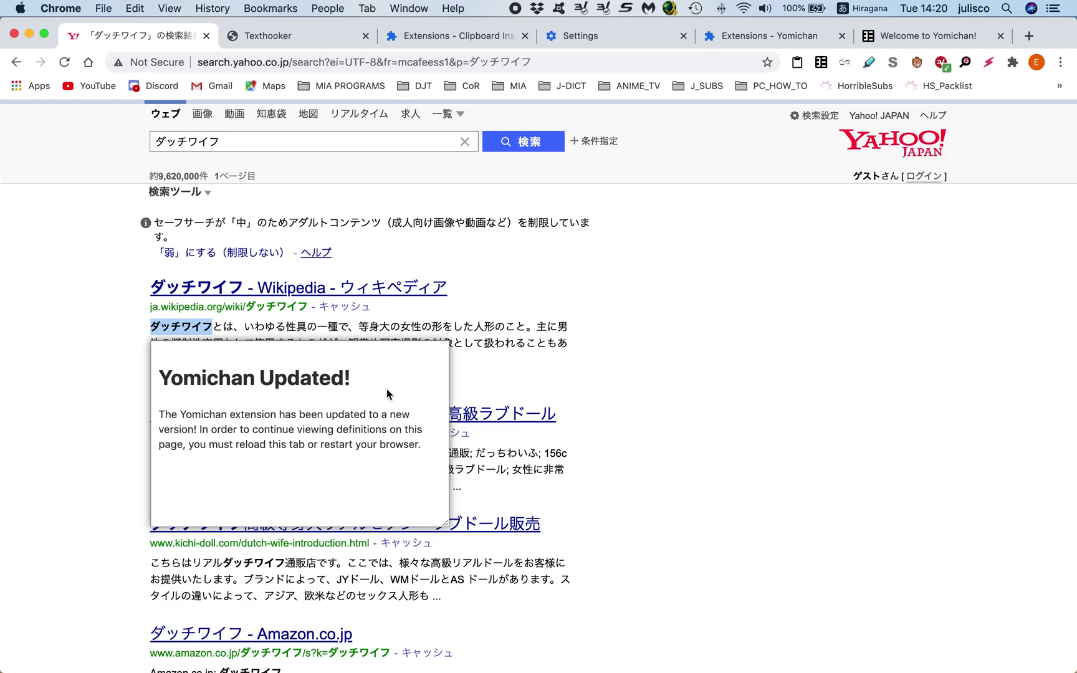
# Quit Chrome with Cmd+Q so Yomichan's file-URL change takes effect
pyautogui.press('super+q')
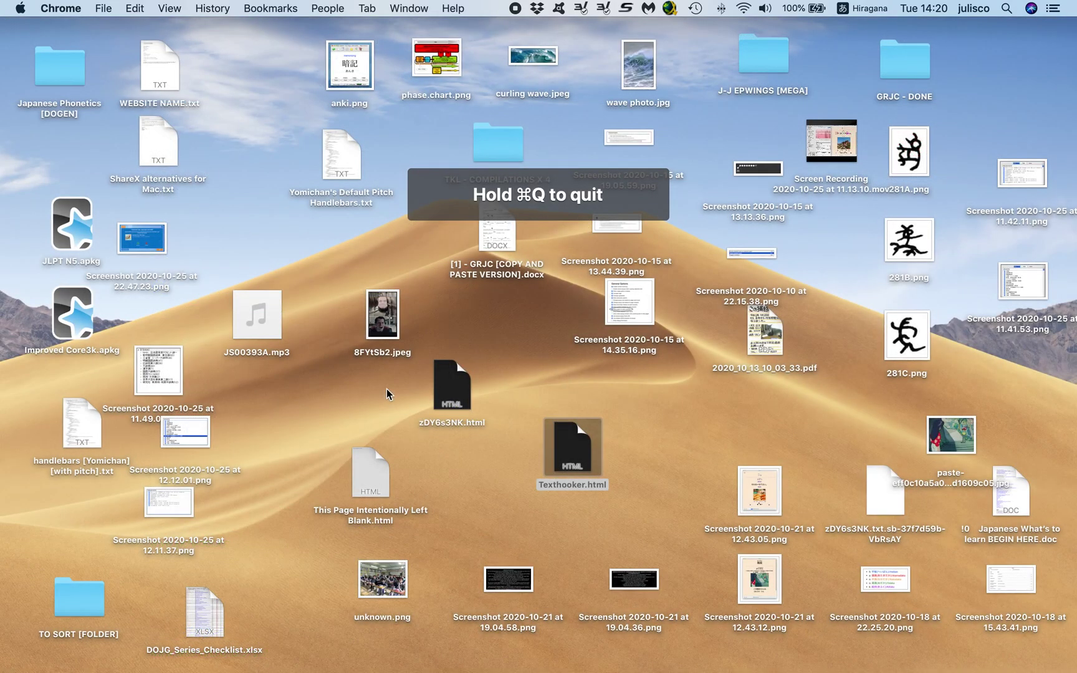
# Relaunch Chrome from the Dock and dismiss the Yomichan Usage Guide window
pyautogui.click(386, 388)
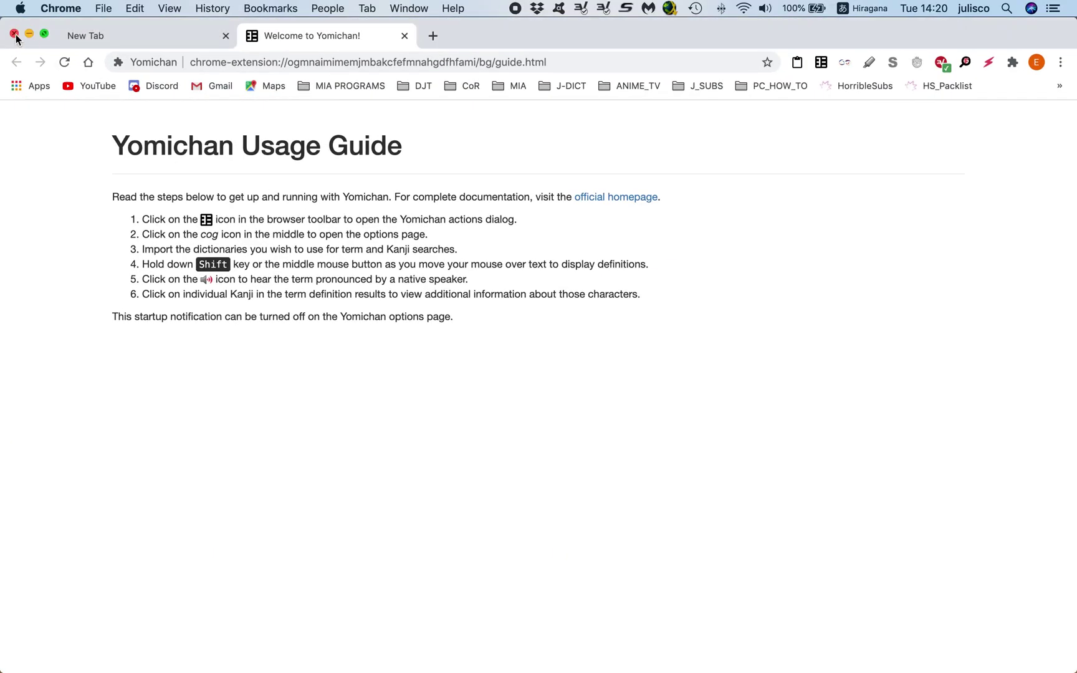
pyautogui.click(15, 34)
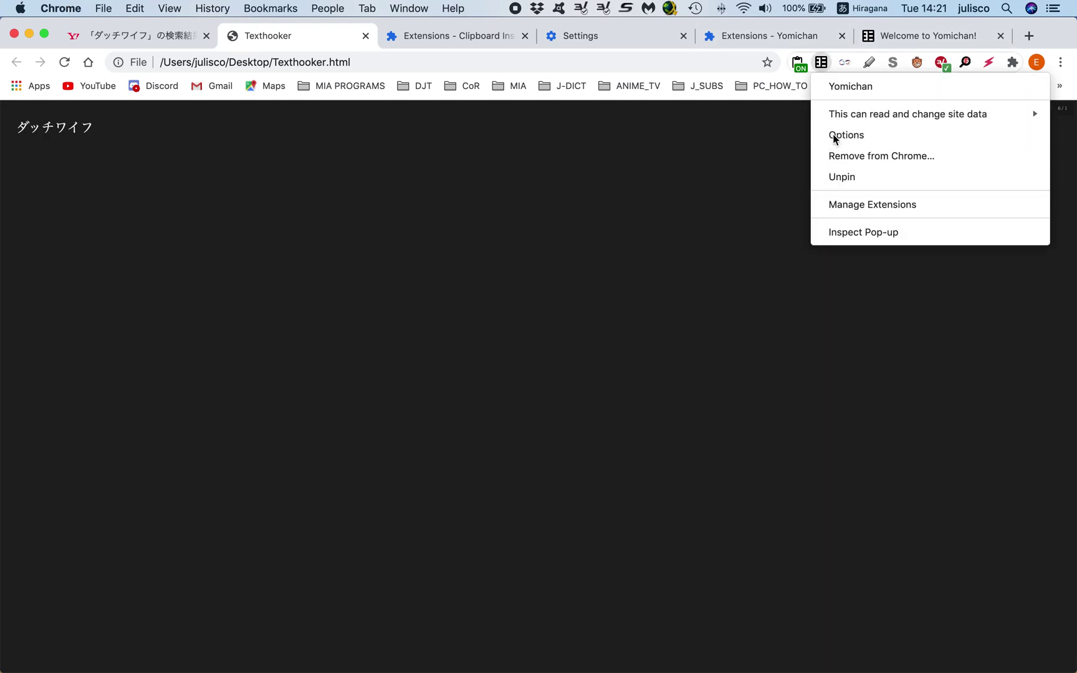
# Go to the Yomichan Options page via its toolbar icon menu
pyautogui.click(833, 135)
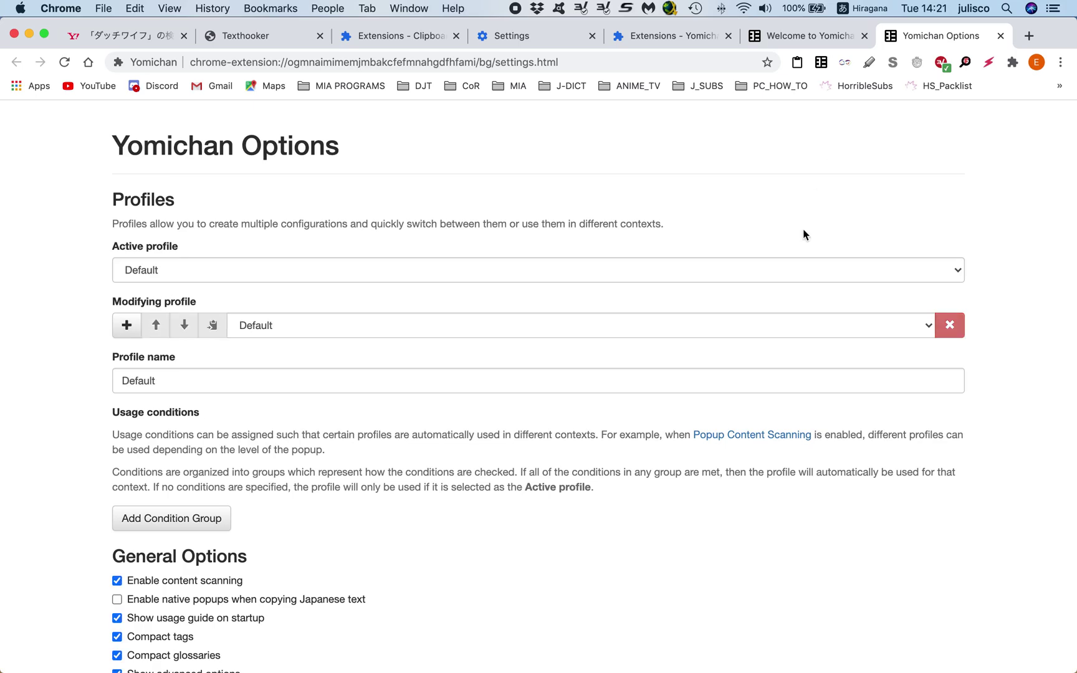
pyautogui.scroll(-2, 804, 294)
pyautogui.scroll(-3, 803, 294)
pyautogui.scroll(-10, 804, 289)
pyautogui.scroll(5, 804, 290)
pyautogui.scroll(5, 803, 288)
pyautogui.scroll(3, 803, 289)
# Use the Cmd+Q shortcut while on the Yomichan Options page
pyautogui.press('super+q')
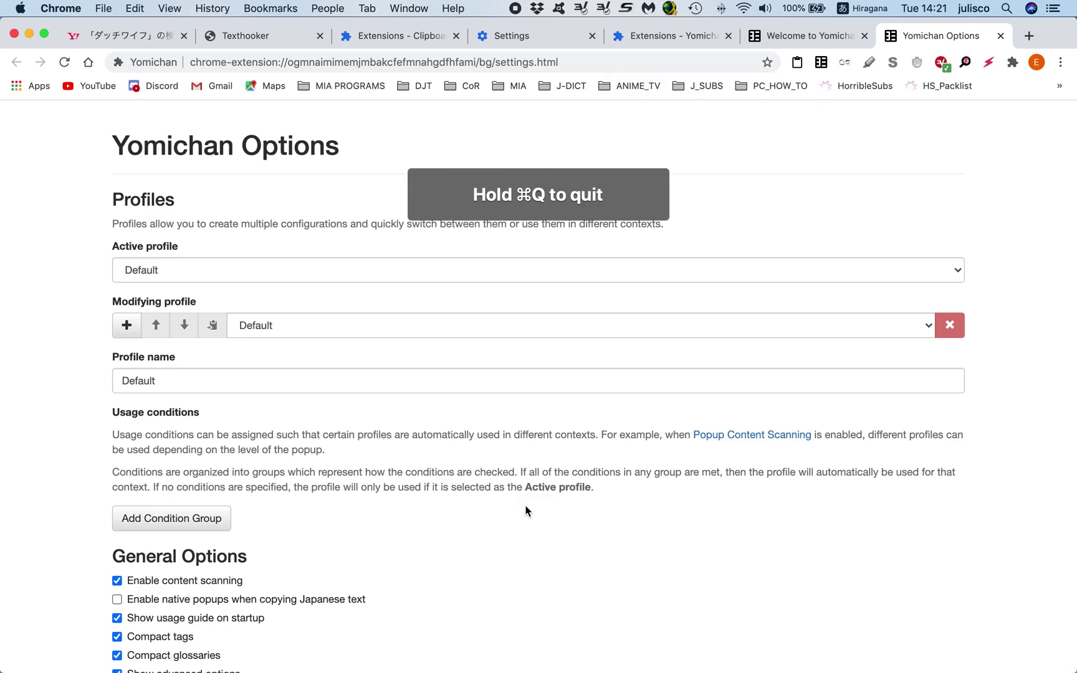
# Search the Yomichan Options page for 'url', step through three matches, then close search
pyautogui.press('super+f')
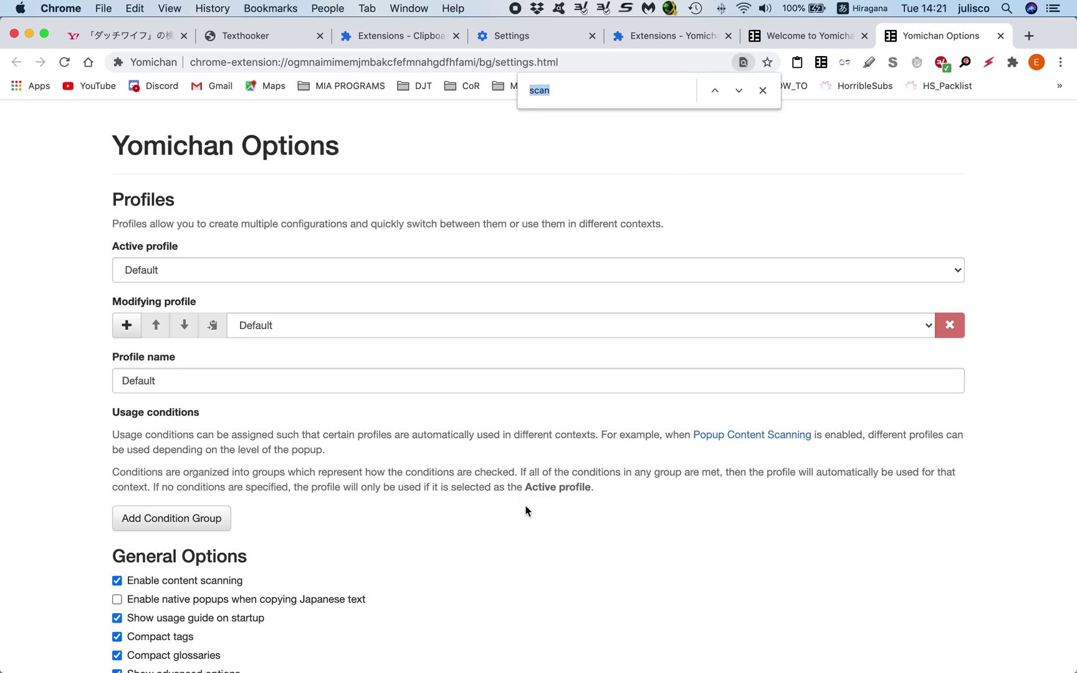
pyautogui.write('う')
pyautogui.press('BackSpace')
pyautogui.hotkey('ctrl', 'space')
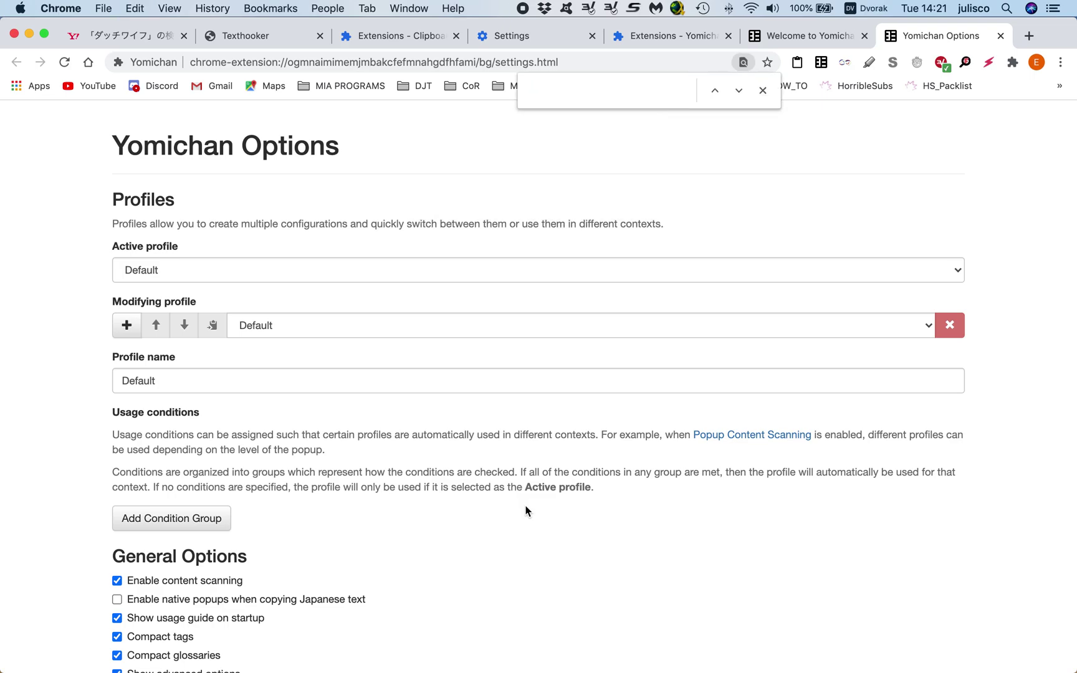
pyautogui.write('url')
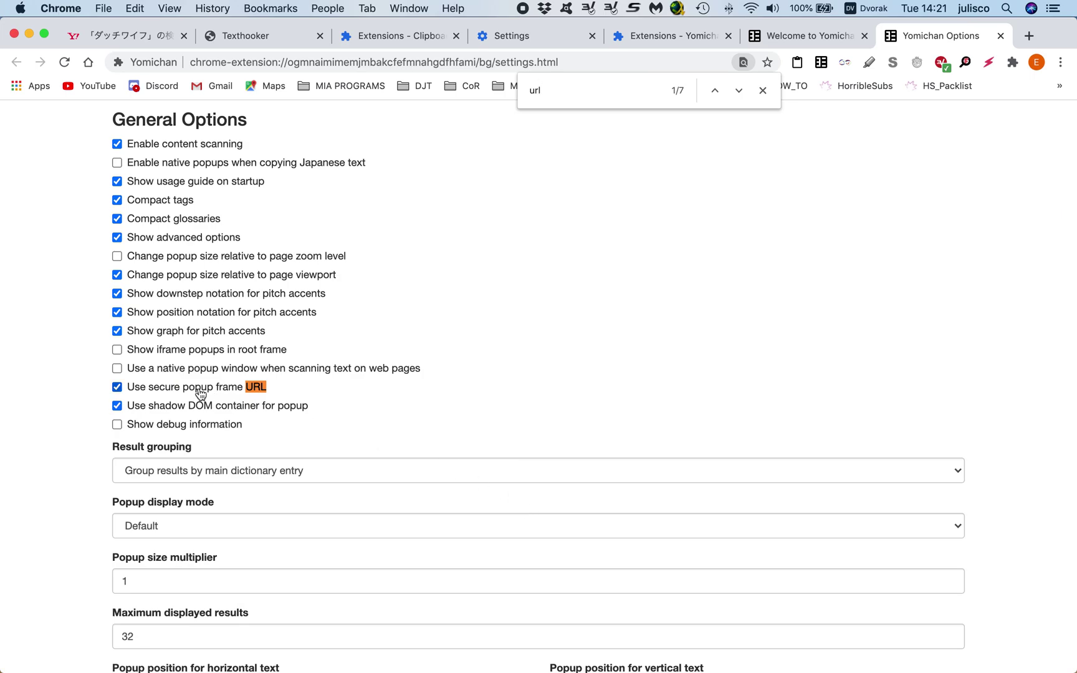
pyautogui.press('Return')
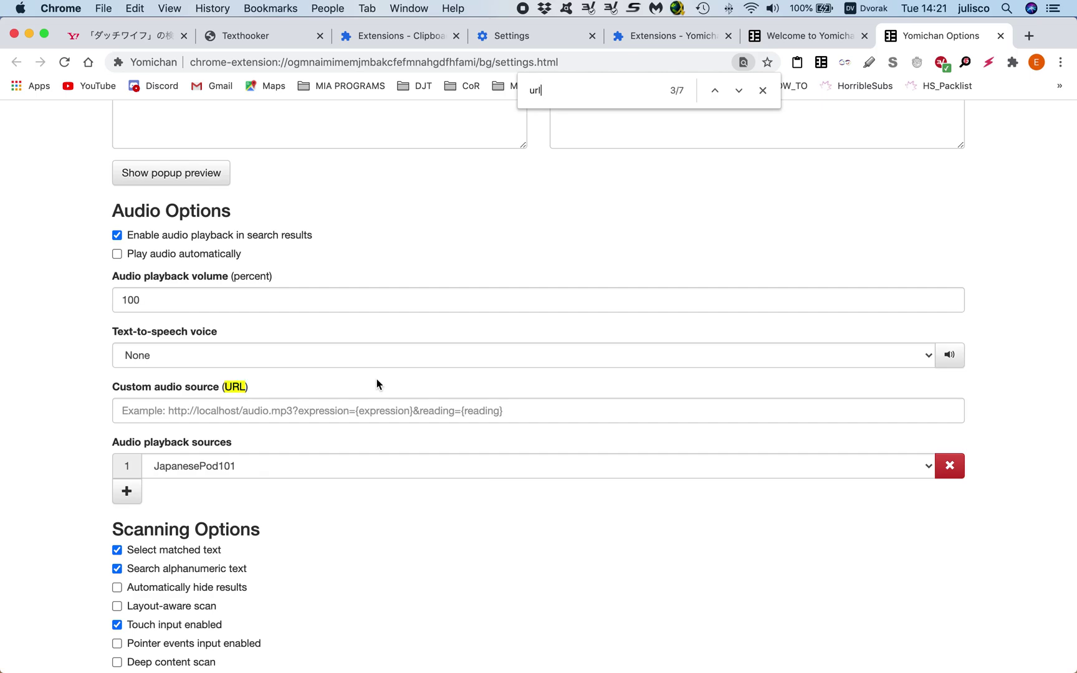
pyautogui.press('Return')
pyautogui.press('Return')
pyautogui.press('Return')
pyautogui.press('Return')
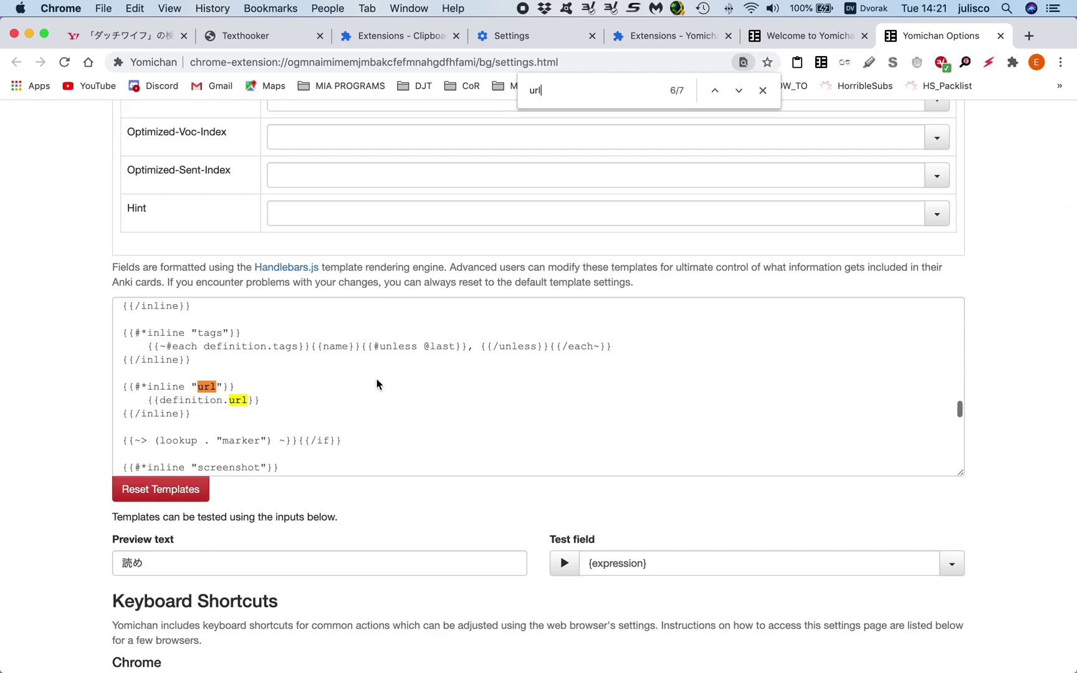
pyautogui.press('Return')
pyautogui.press('Return')
pyautogui.press('Return')
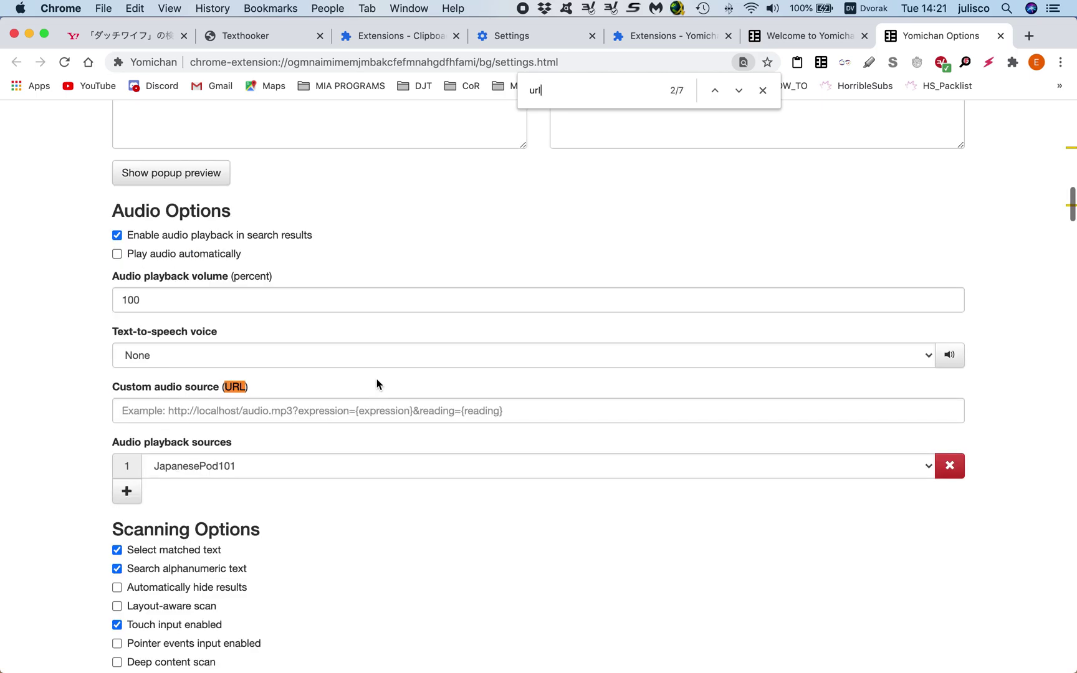
pyautogui.click(762, 91)
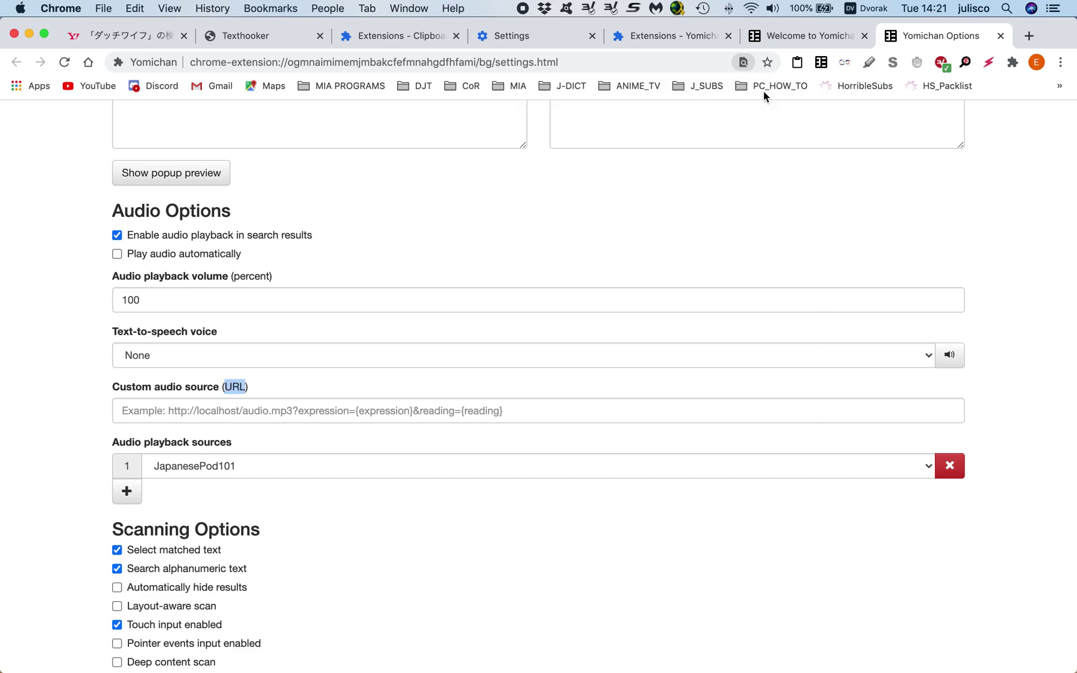